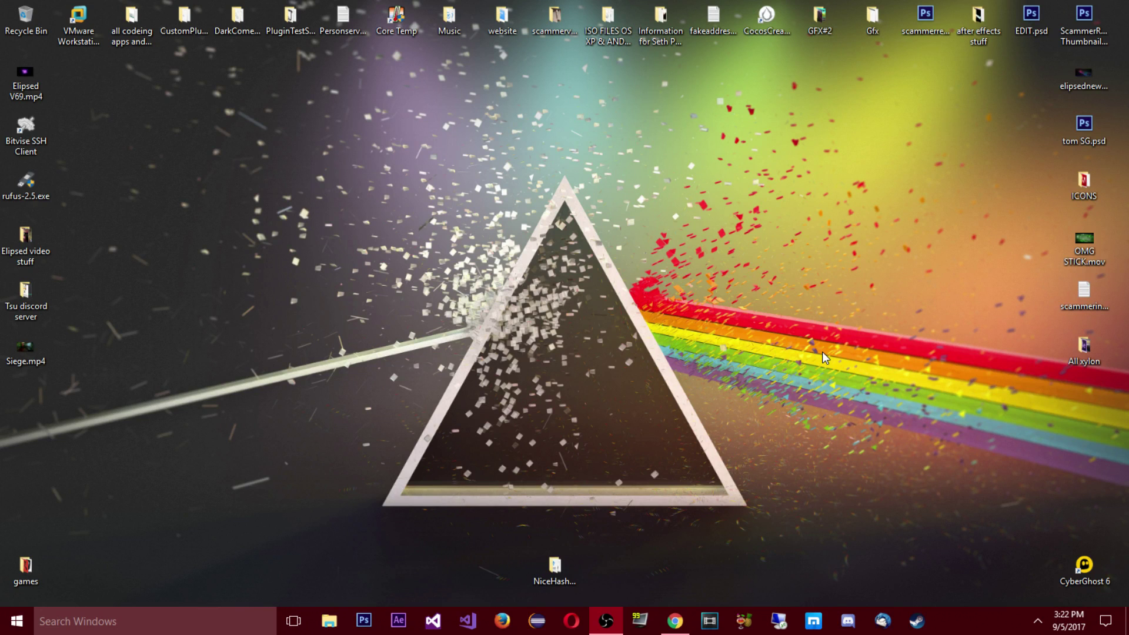
- Search the Start menu for 'computer man' to find Computer Management
click(22, 629)
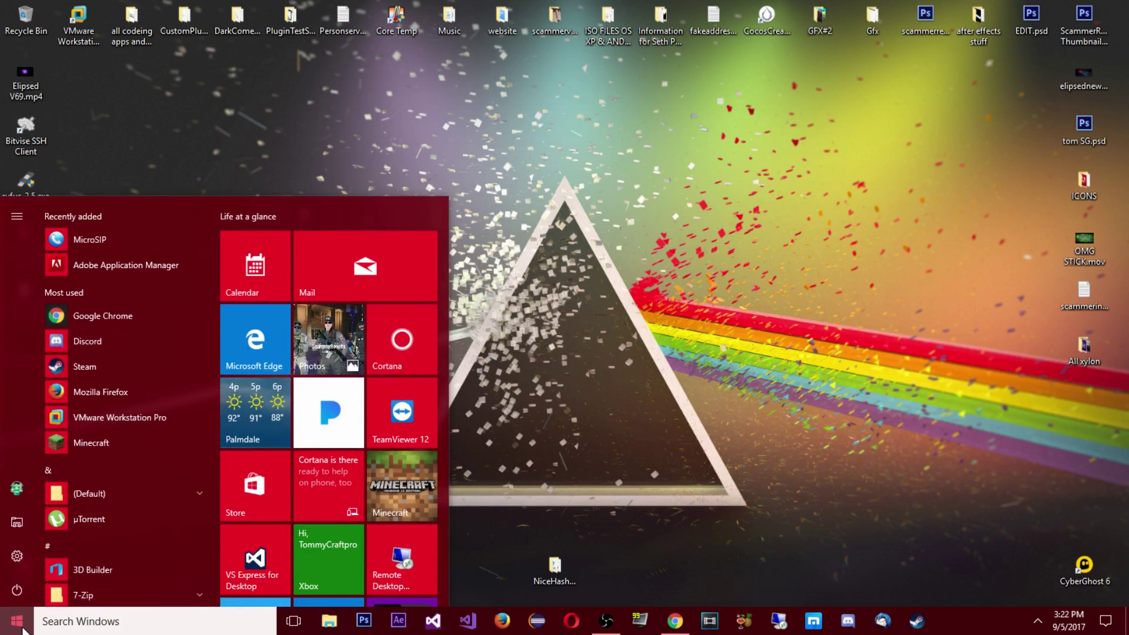
text(computer man)
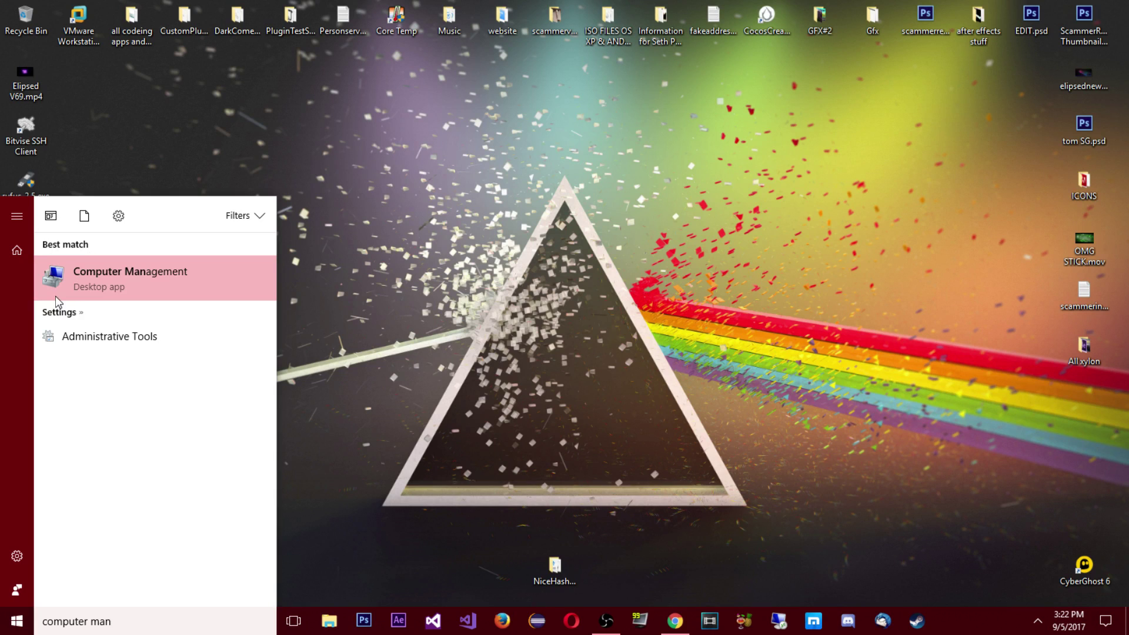
- Launch Computer Management and open the Services list under Services and Applications
click(41, 280)
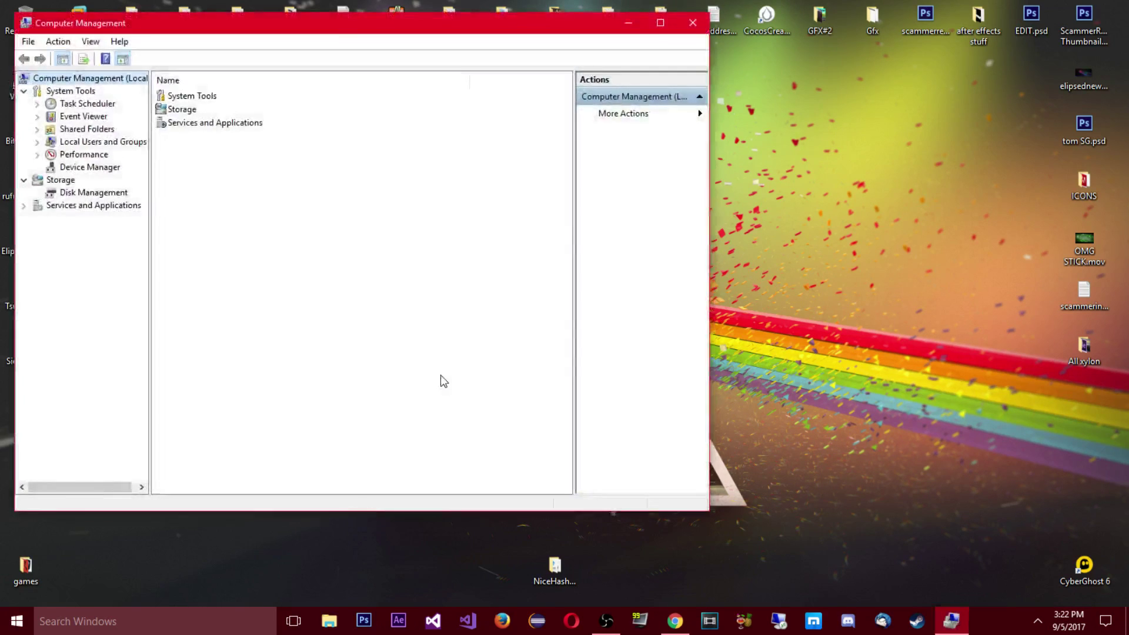
drag(149, 31, 230, 60)
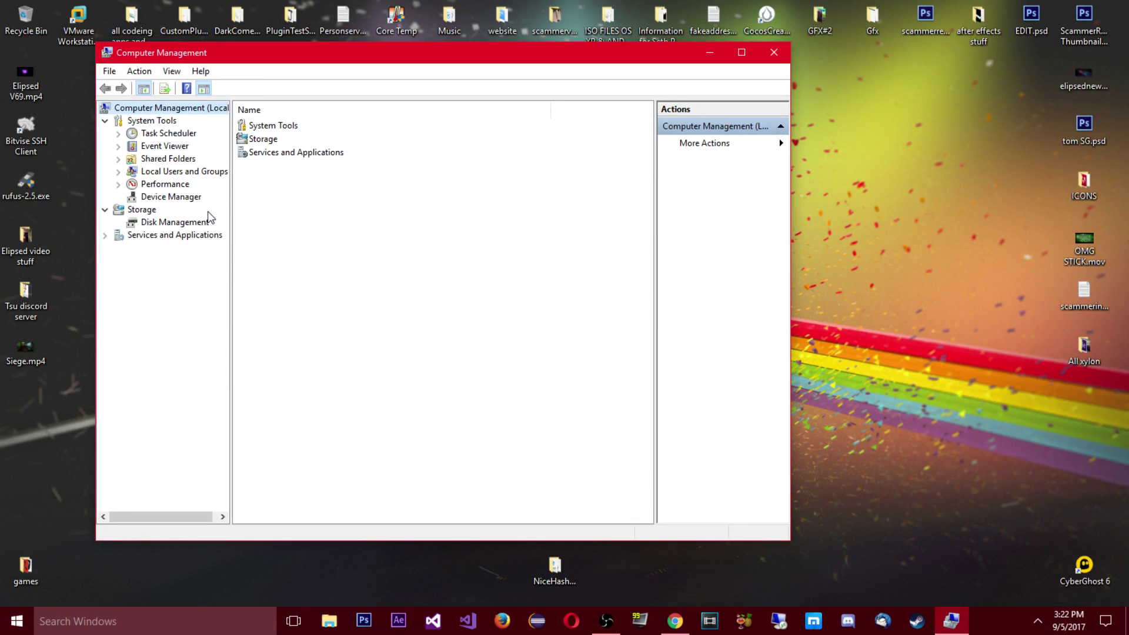
click(153, 236)
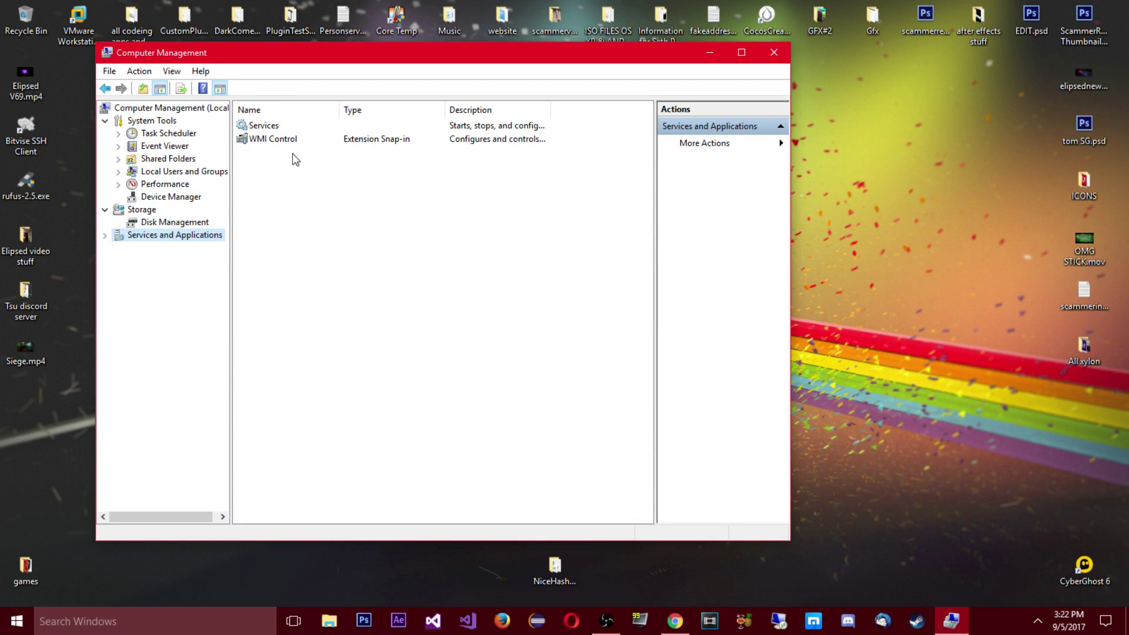
click(259, 126)
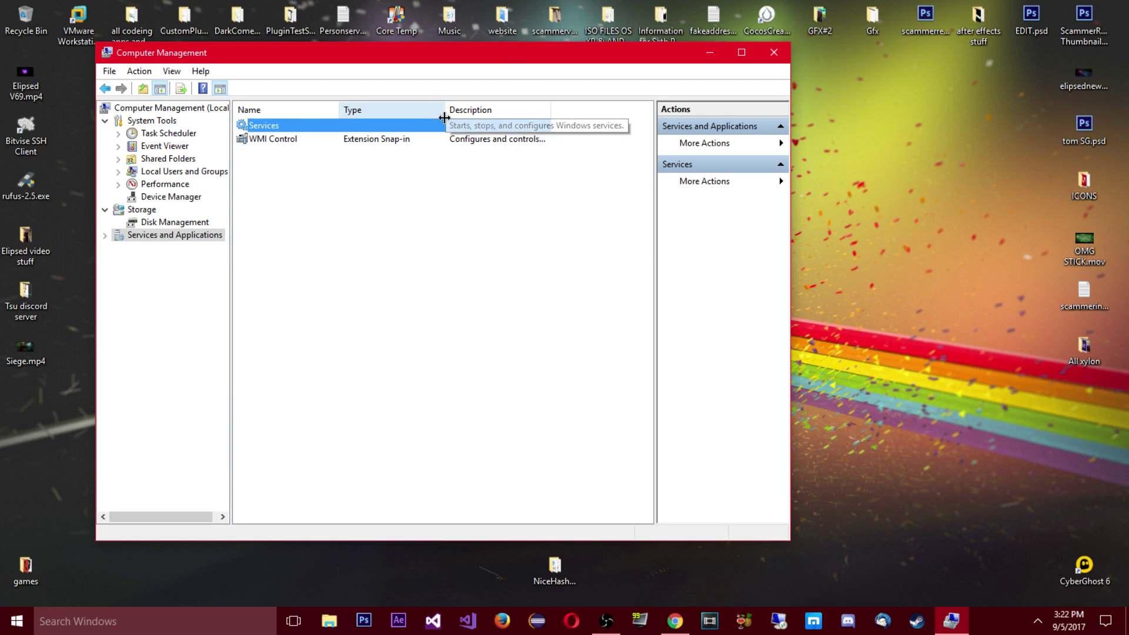
double_click(388, 126)
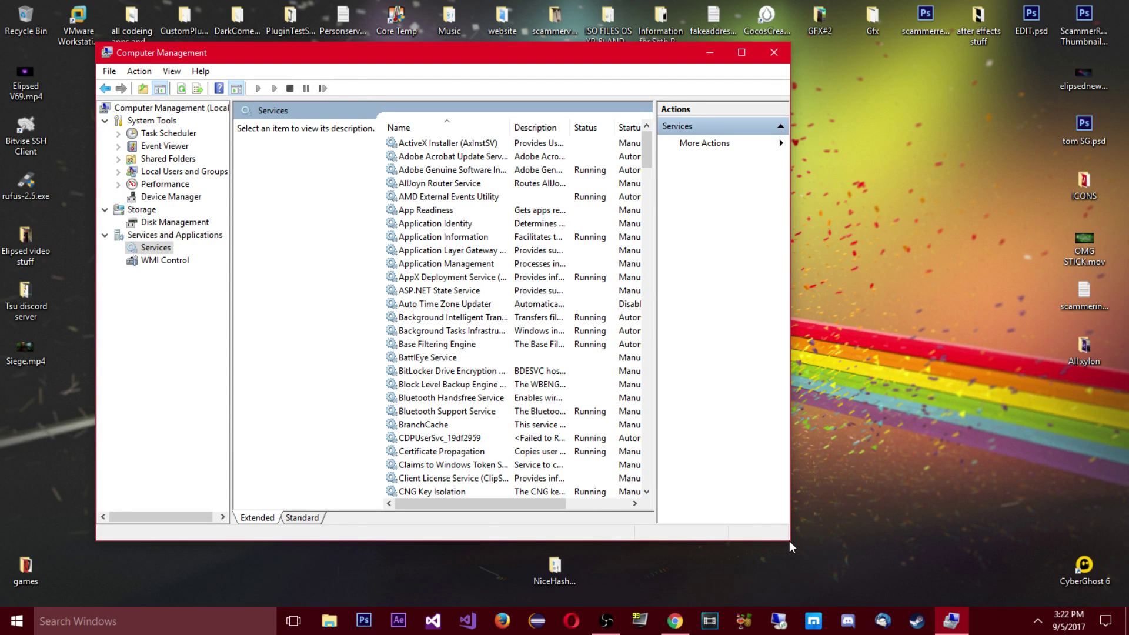
- Enlarge the window and scroll down to select the Windows Update service
drag(789, 540, 1057, 532)
drag(608, 42, 608, 3)
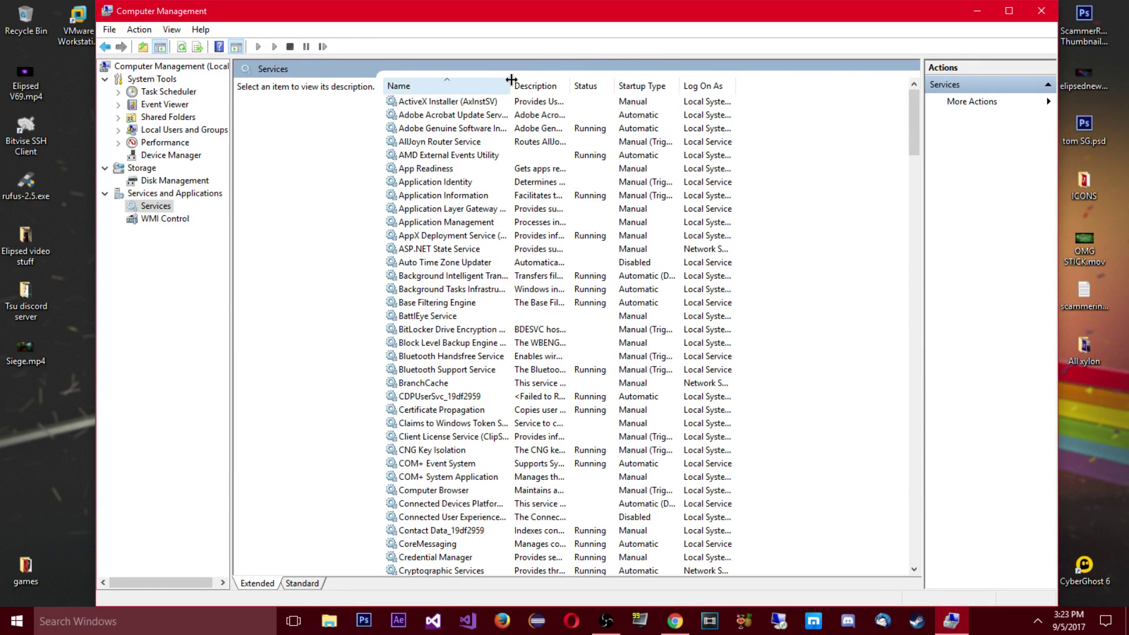
drag(510, 80, 682, 88)
scroll(448, 270, down, 18)
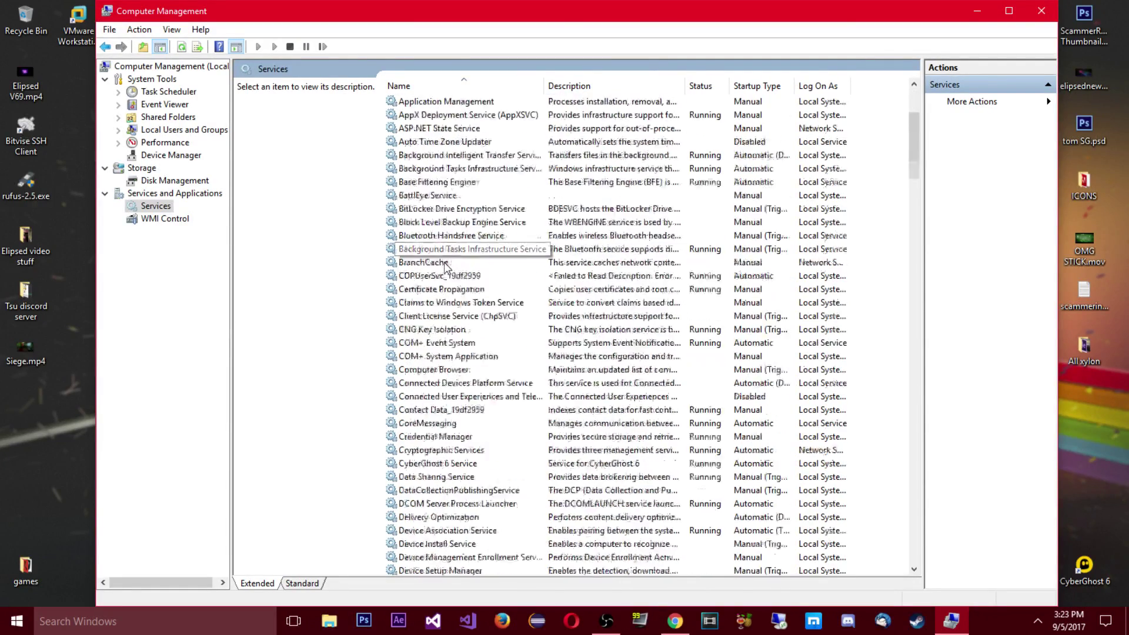
scroll(445, 261, down, 13)
scroll(444, 264, down, 20)
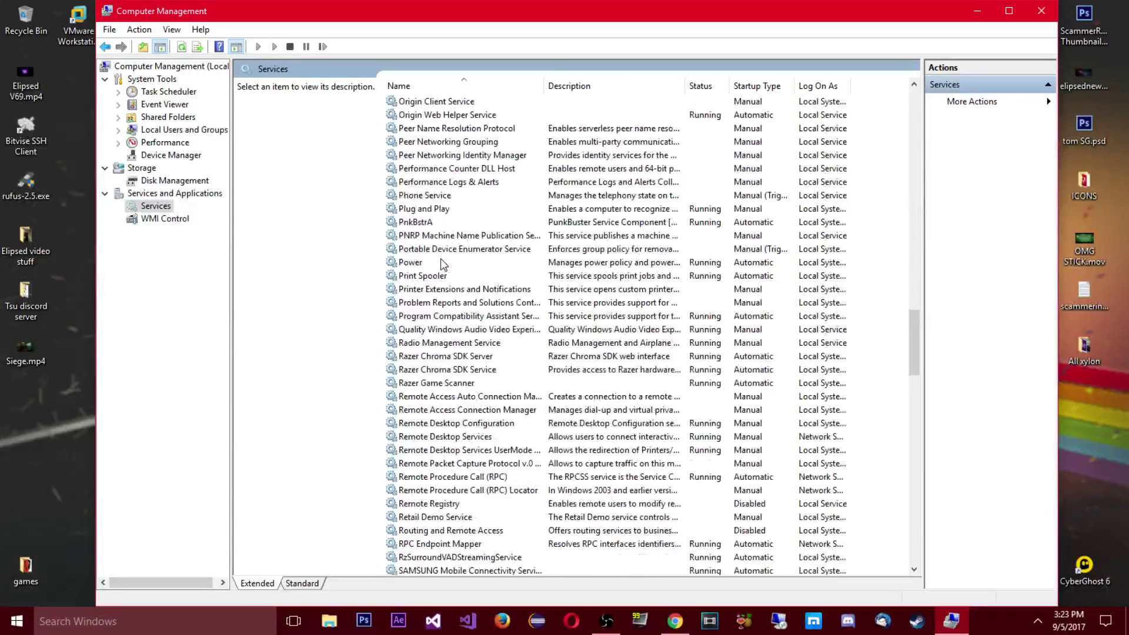
scroll(395, 284, down, 6)
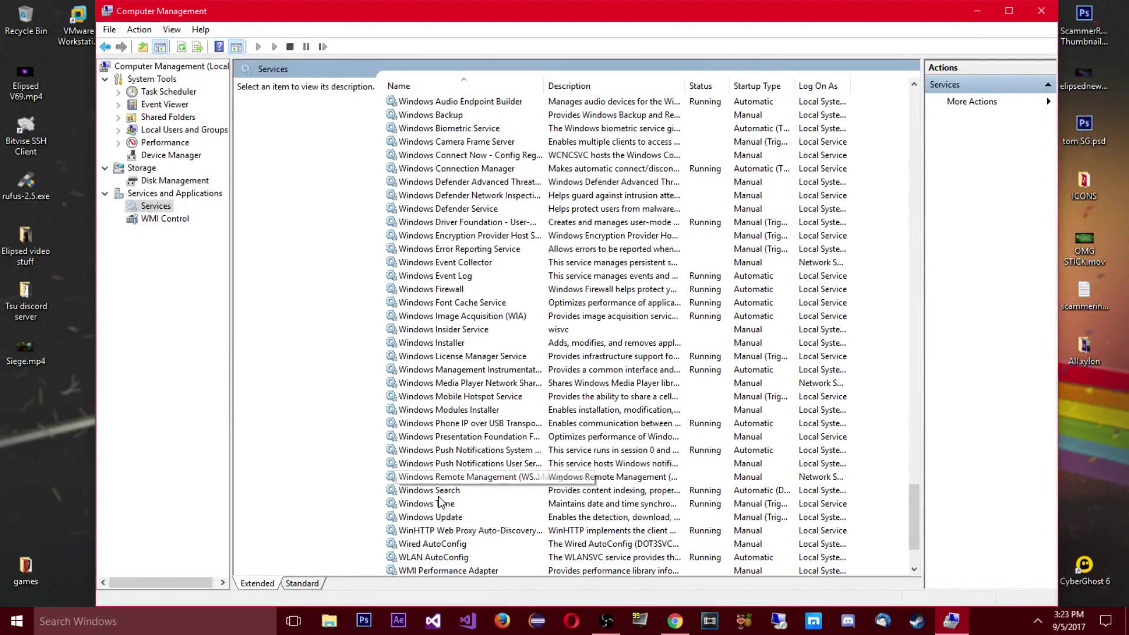
scroll(440, 504, down, 1)
click(440, 474)
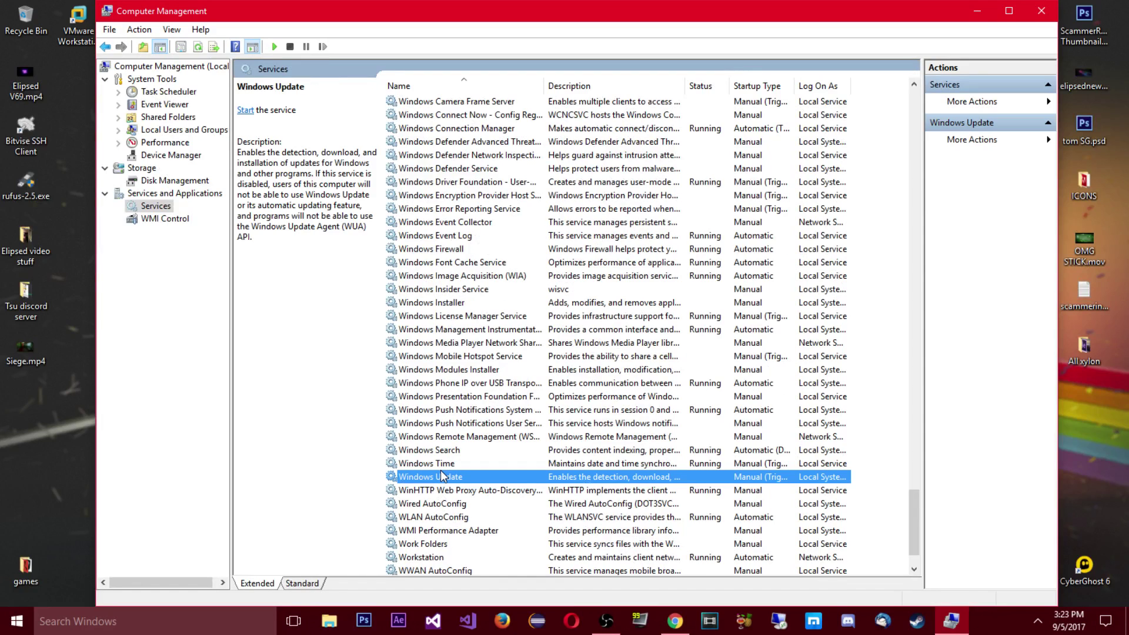
scroll(497, 450, down, 2)
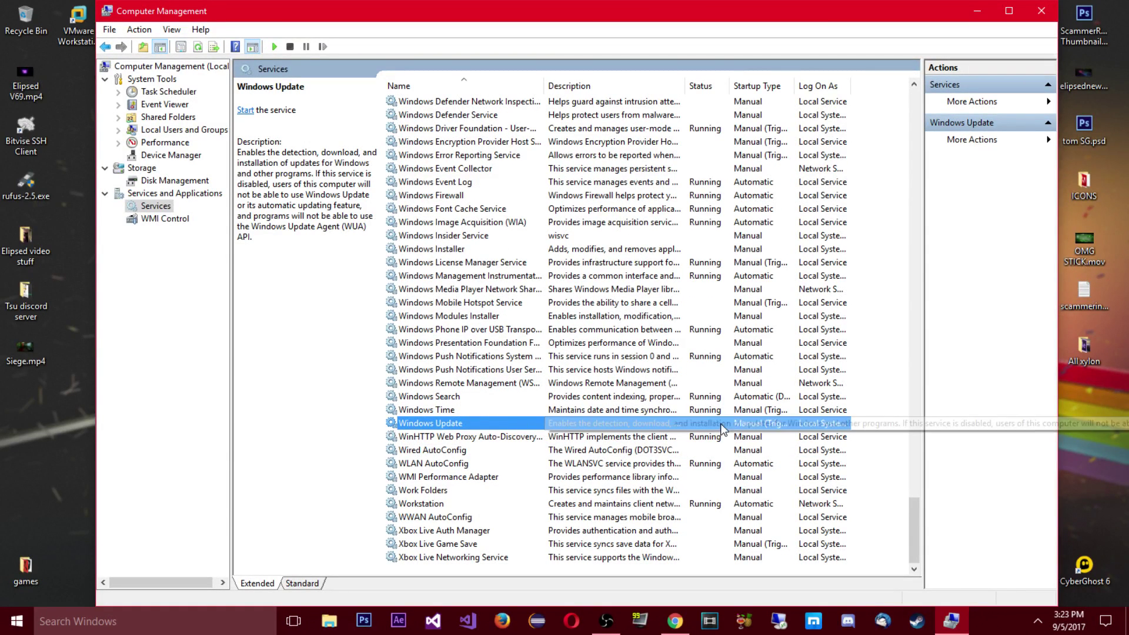
- Open the Windows Update service properties and set its startup type to Disabled
right_click(461, 421)
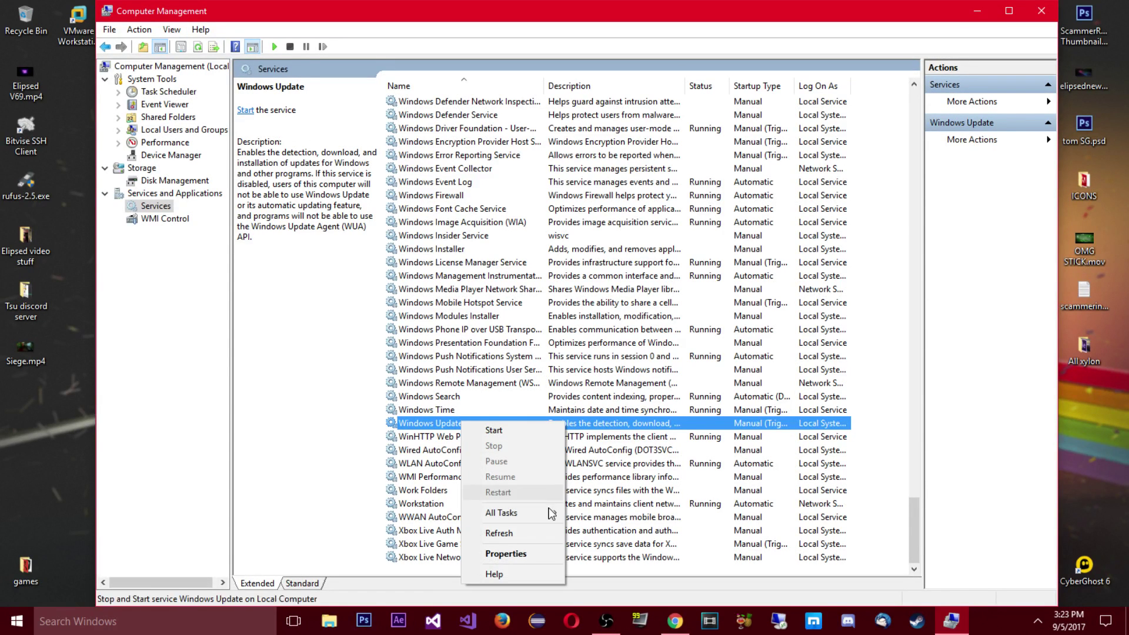
click(506, 553)
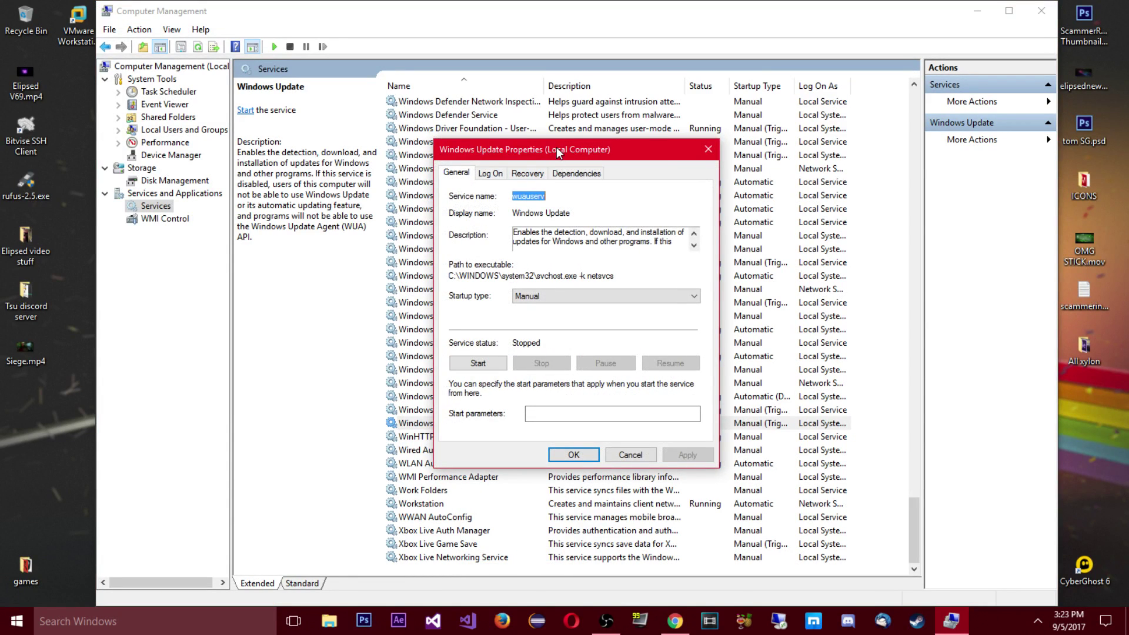
drag(557, 147, 436, 86)
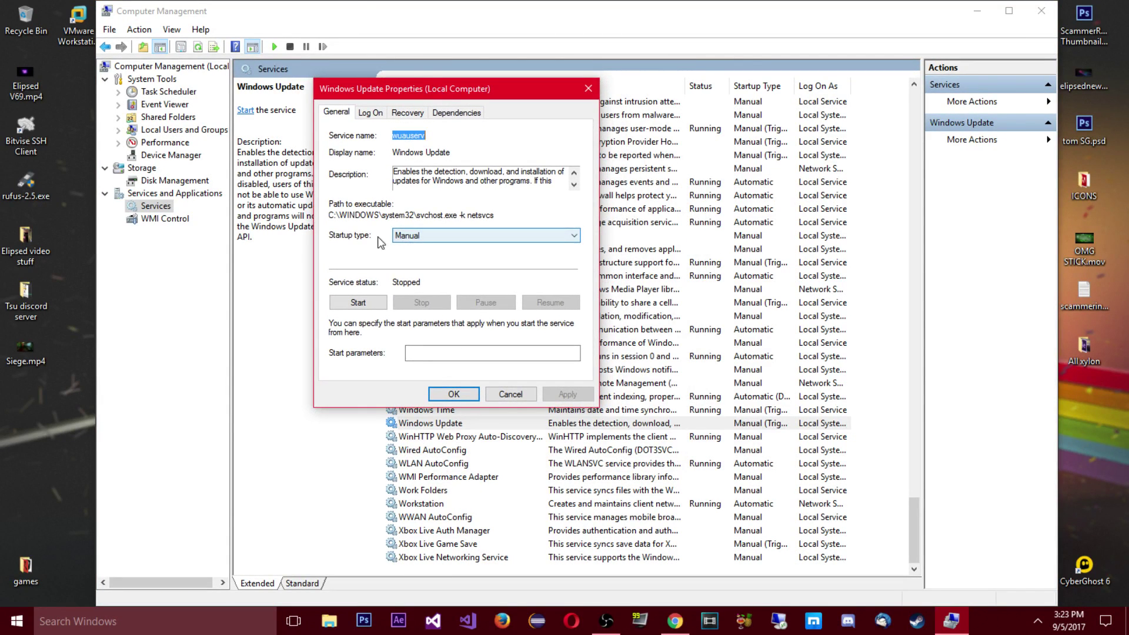
click(422, 235)
click(424, 278)
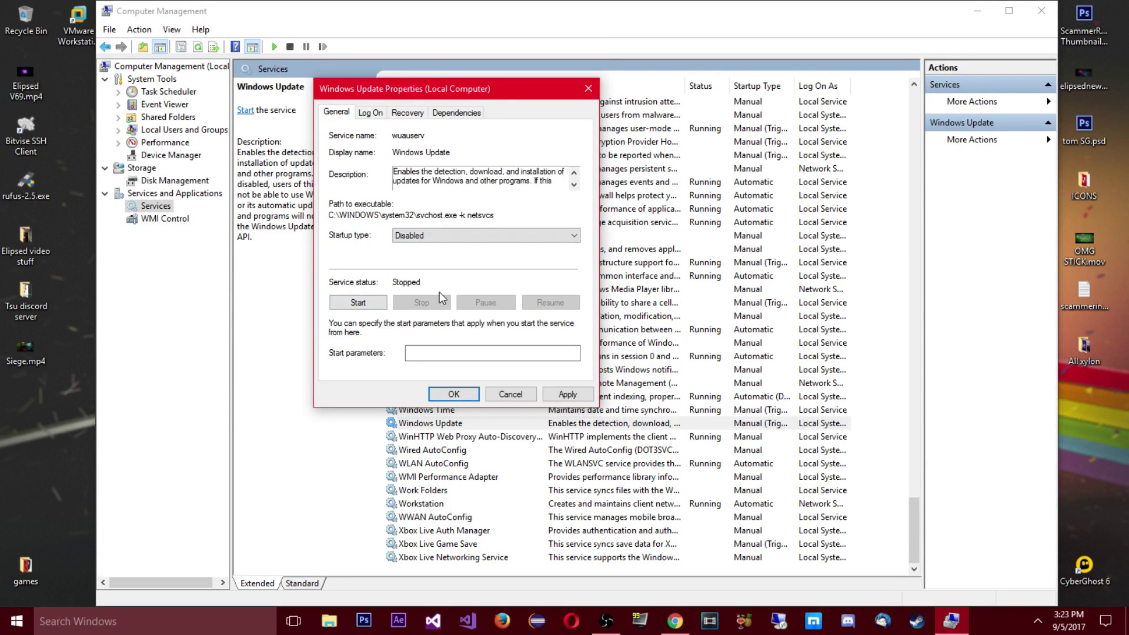
click(358, 302)
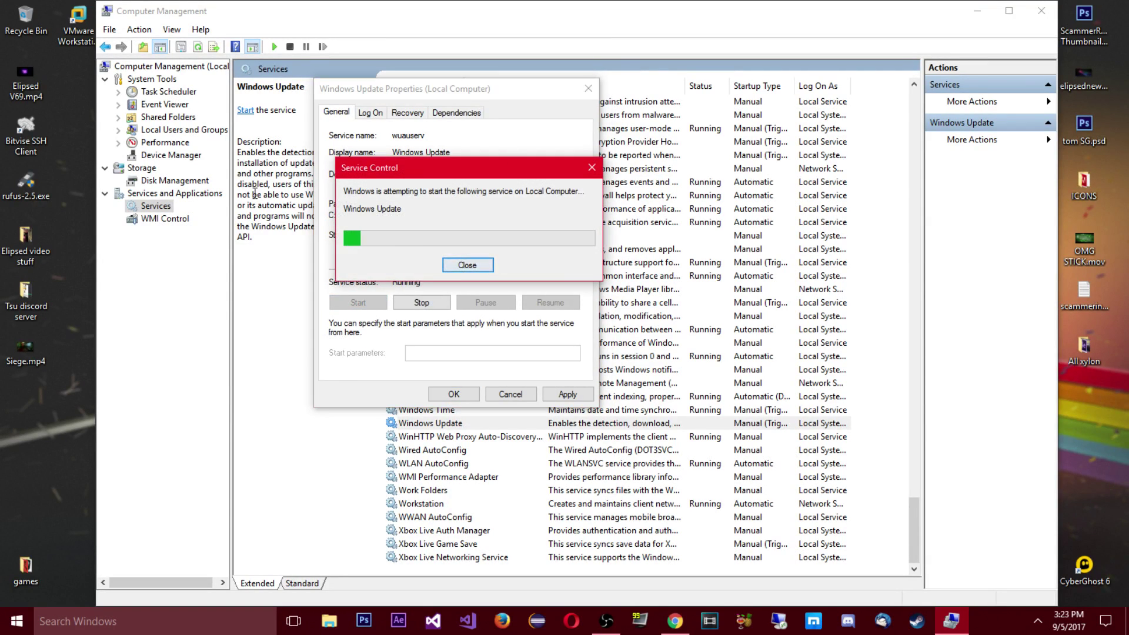
- Confirm the Disabled startup type, stop the running service, and apply the change
drag(409, 85, 421, 73)
click(448, 223)
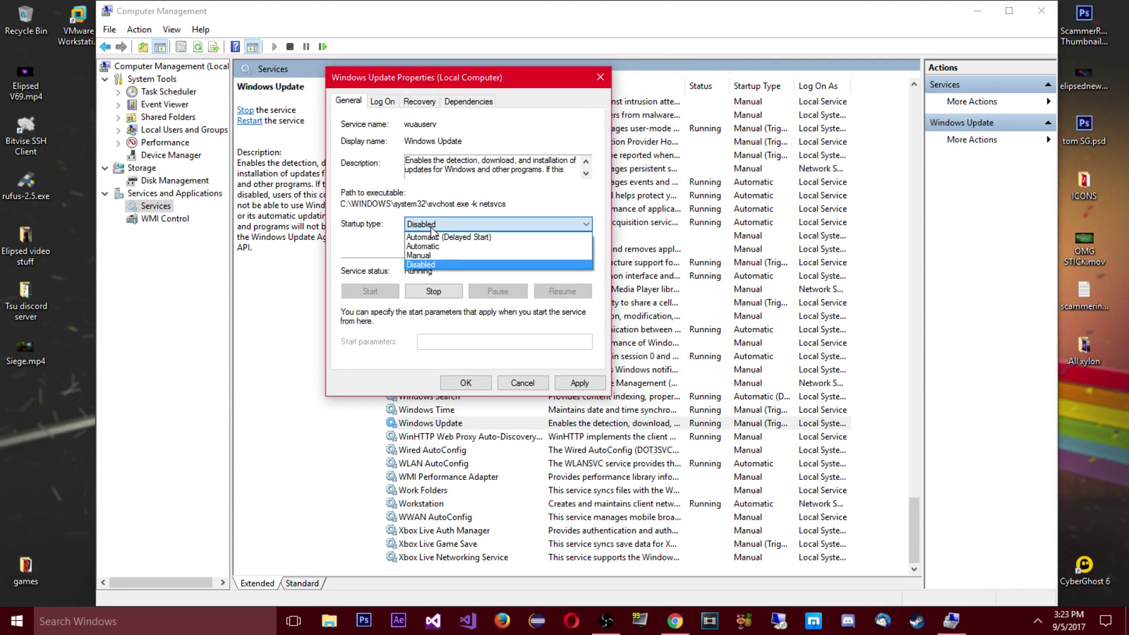
click(428, 265)
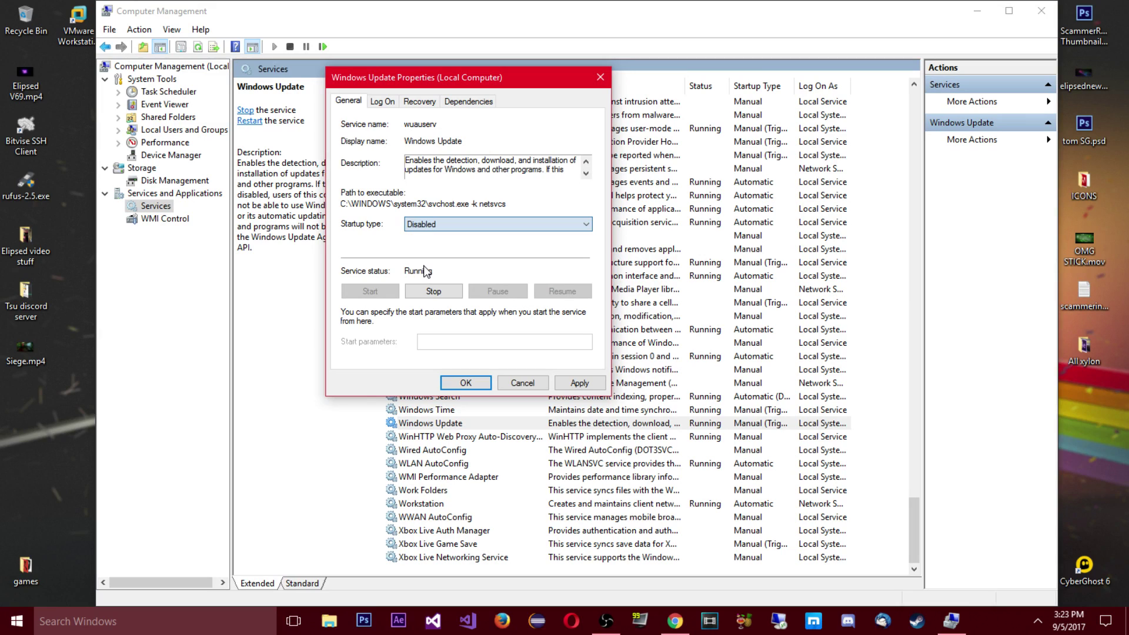
click(446, 219)
click(444, 236)
click(443, 227)
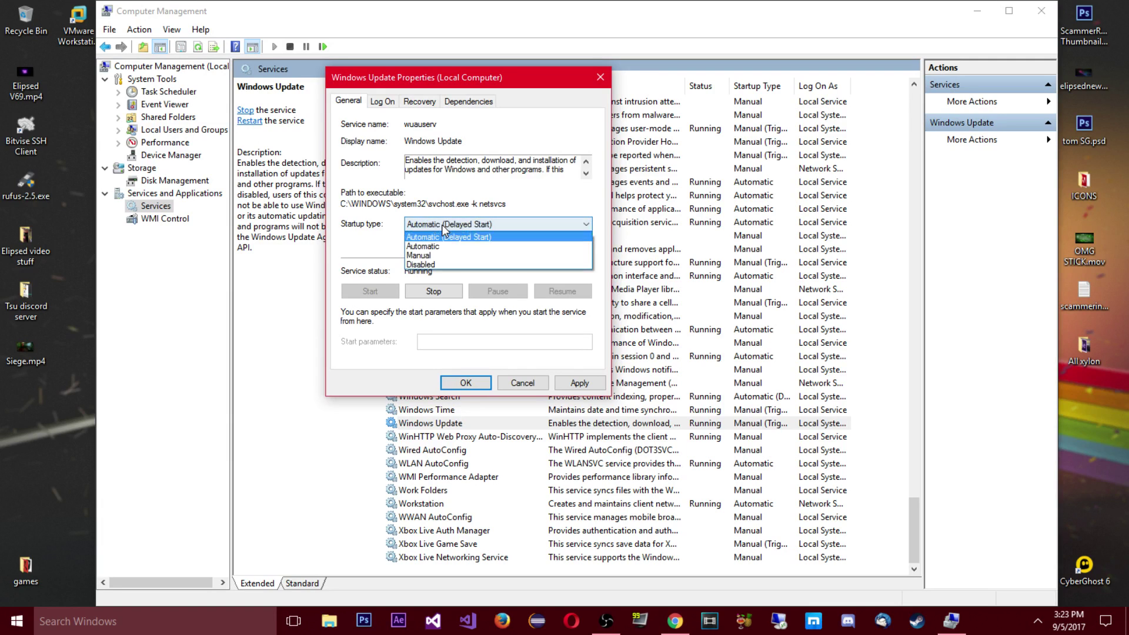
click(438, 265)
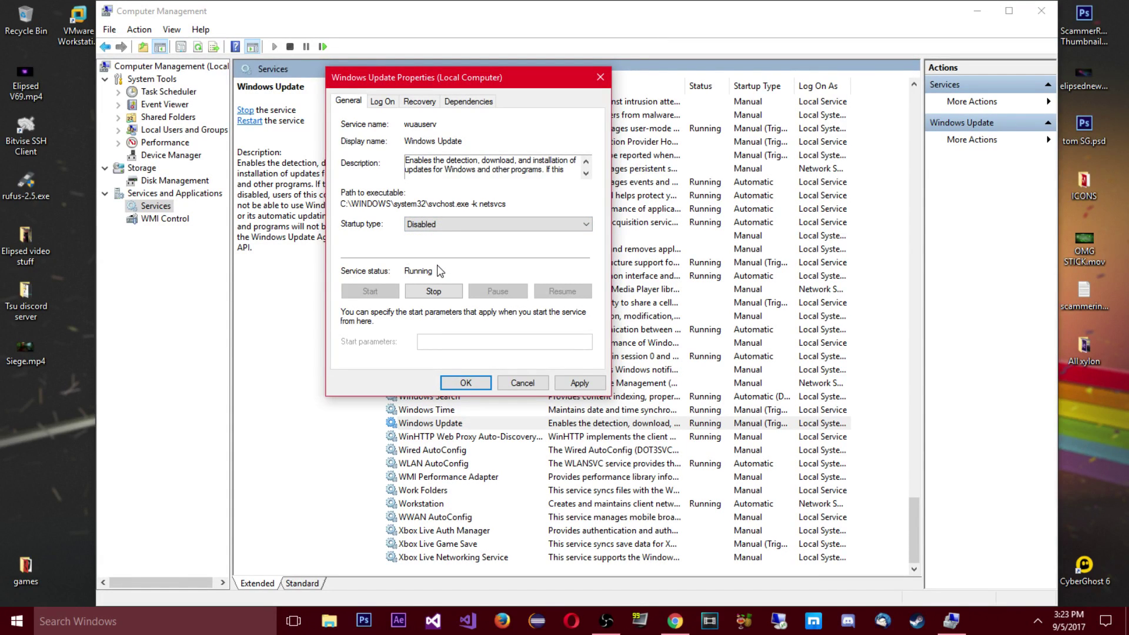
click(420, 292)
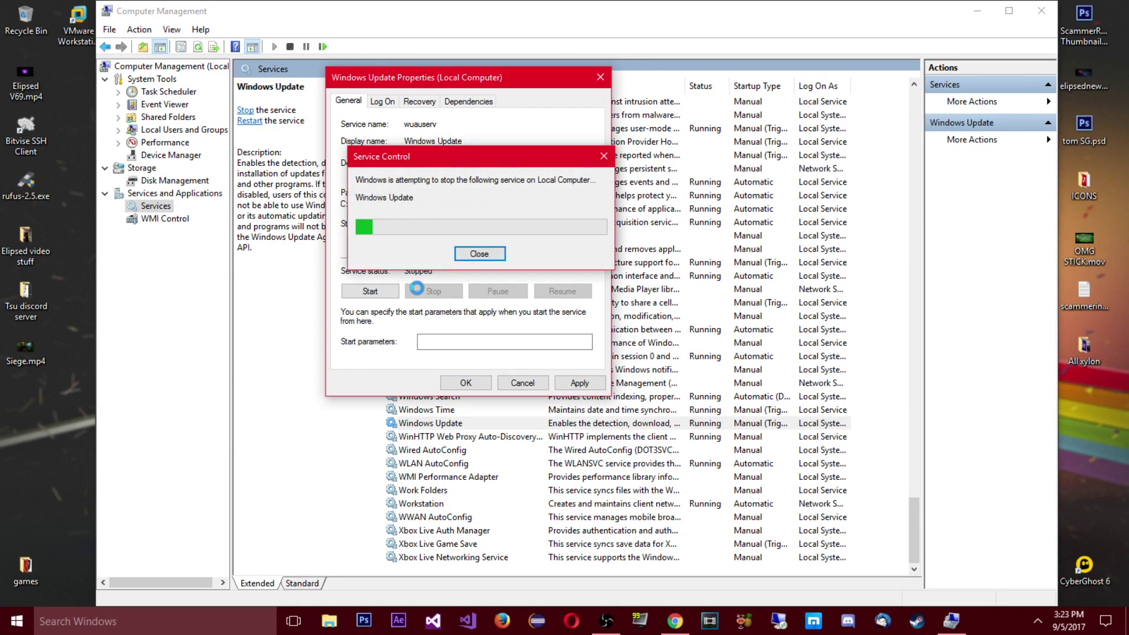
click(568, 383)
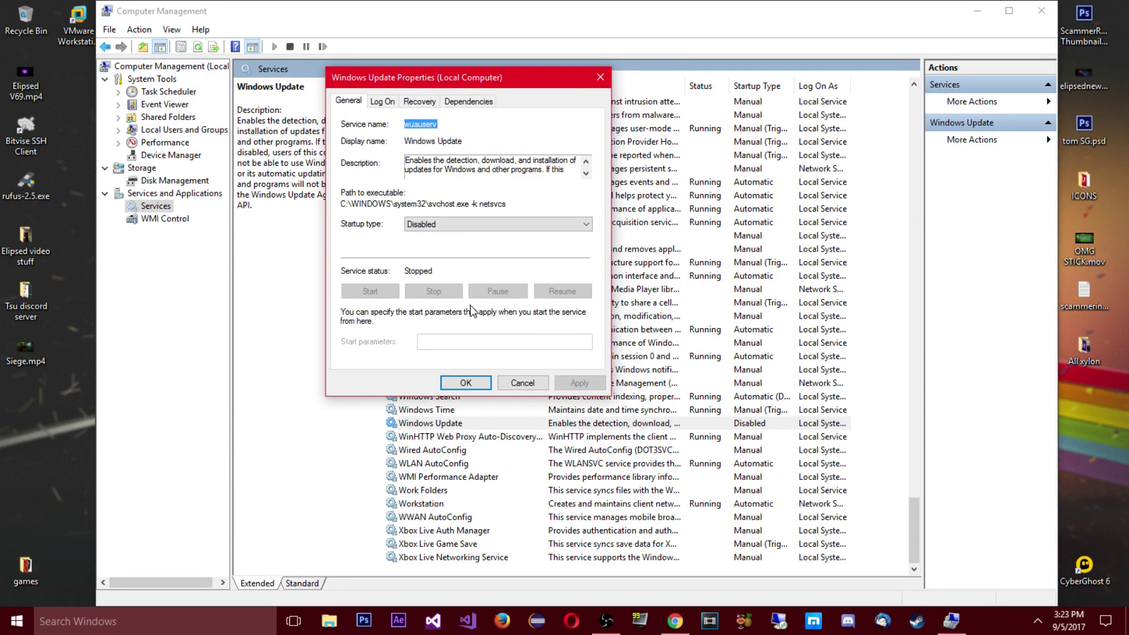
- Search 'update' and run Check for updates in Windows Settings
click(29, 628)
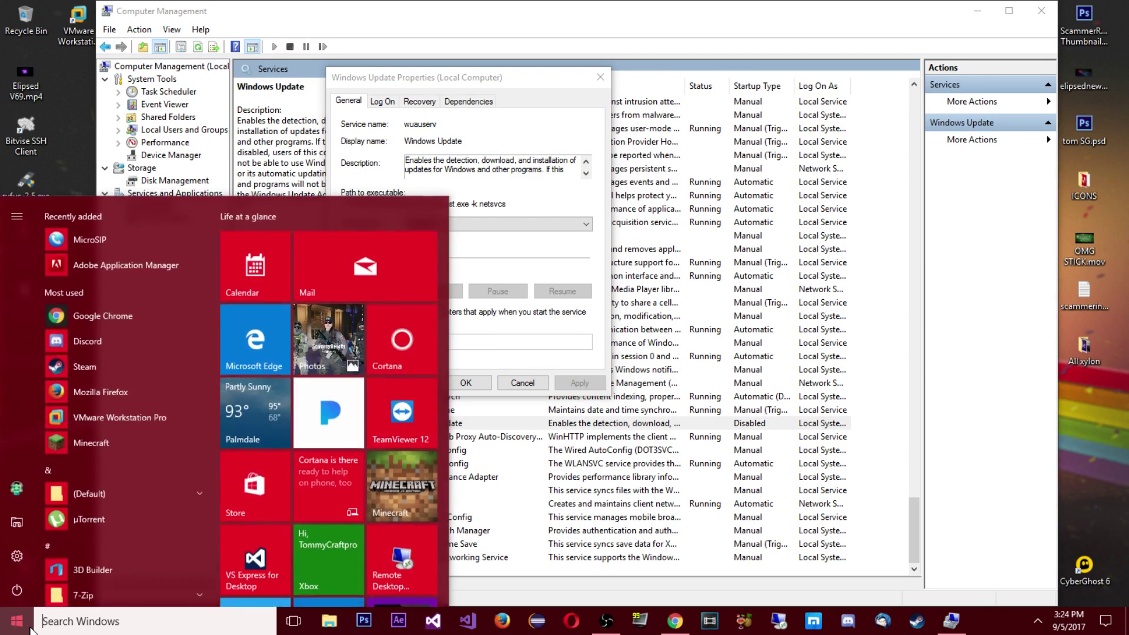
text(update)
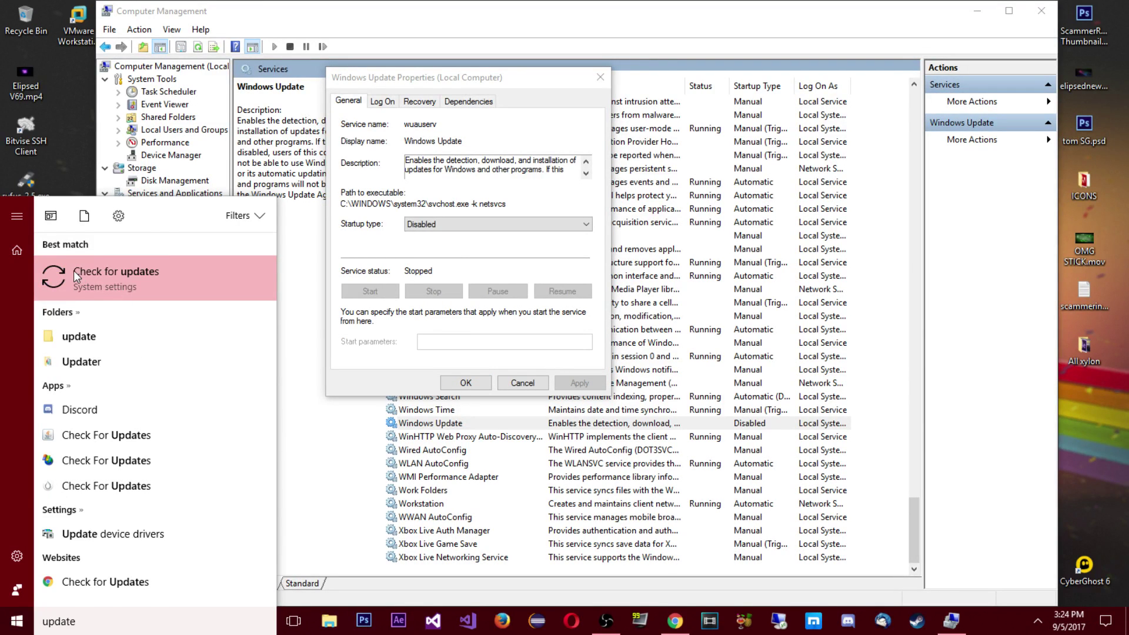
click(89, 273)
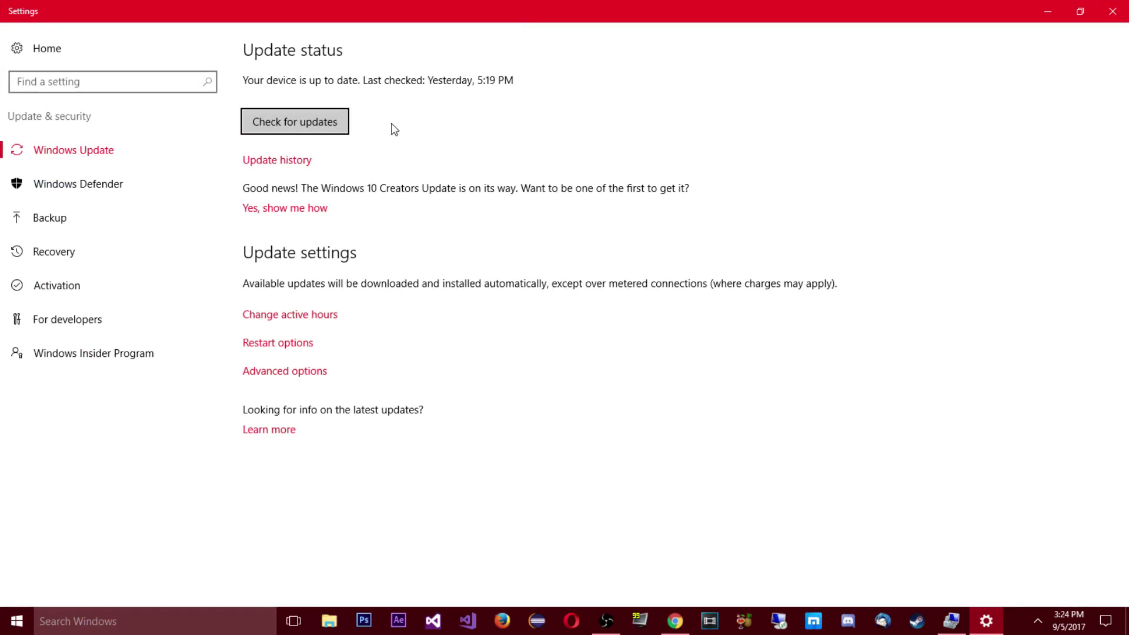
click(284, 115)
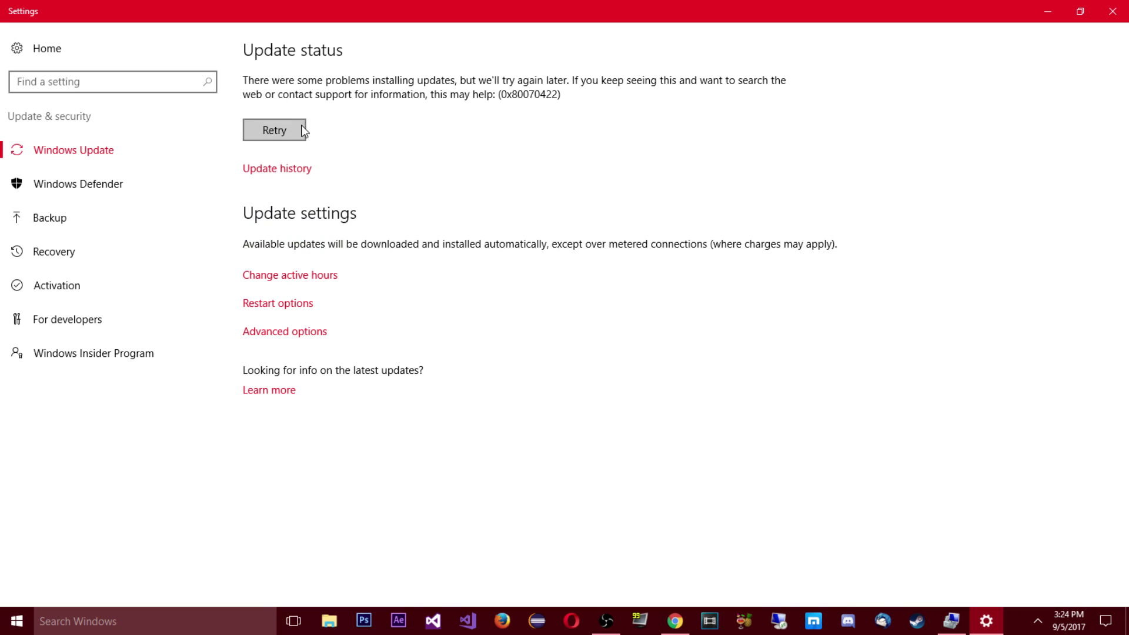
- Highlight the error message and the error code 0x80070422
drag(243, 82, 342, 82)
click(457, 84)
drag(498, 94, 570, 93)
click(521, 96)
- Reopen Windows Update properties, briefly pick Automatic, set it back to Disabled, and close
click(951, 620)
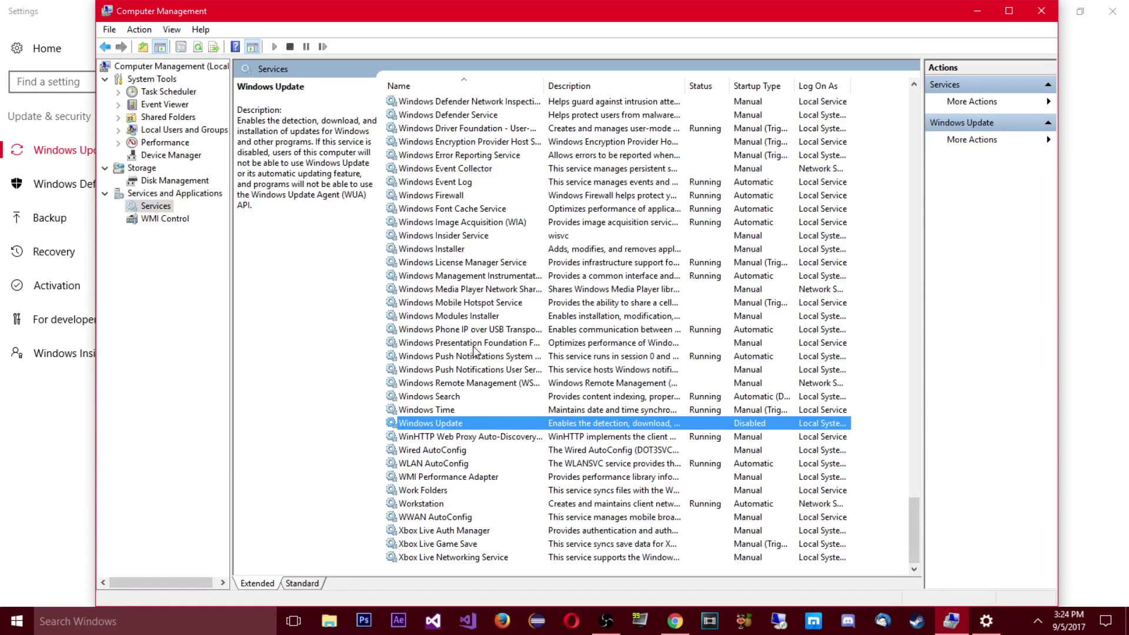
right_click(456, 424)
click(497, 558)
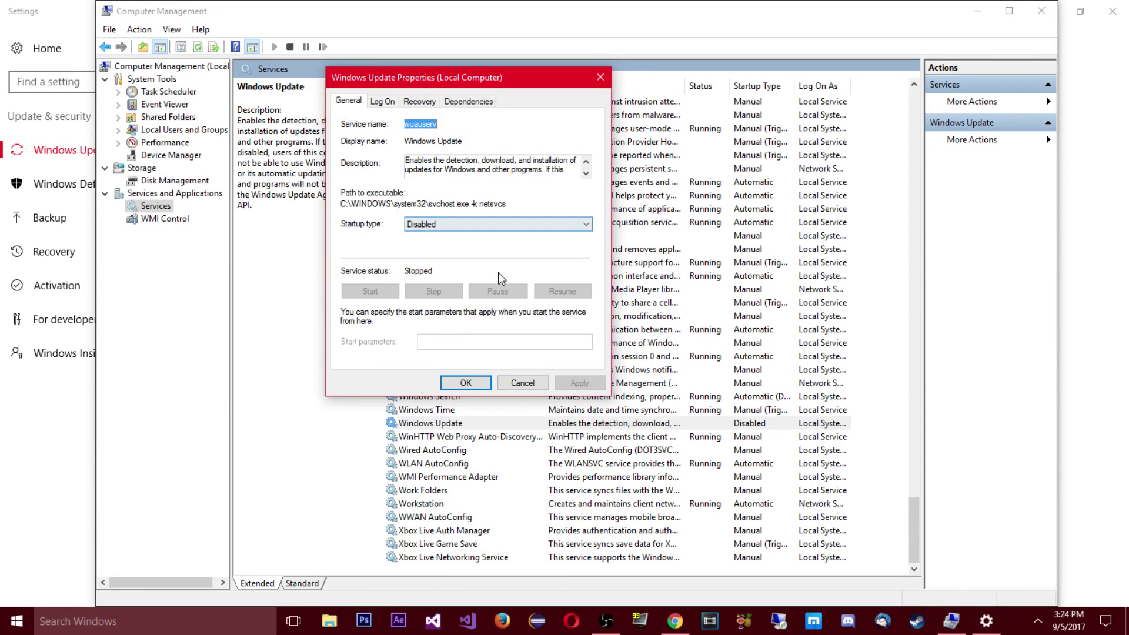
click(472, 220)
click(446, 236)
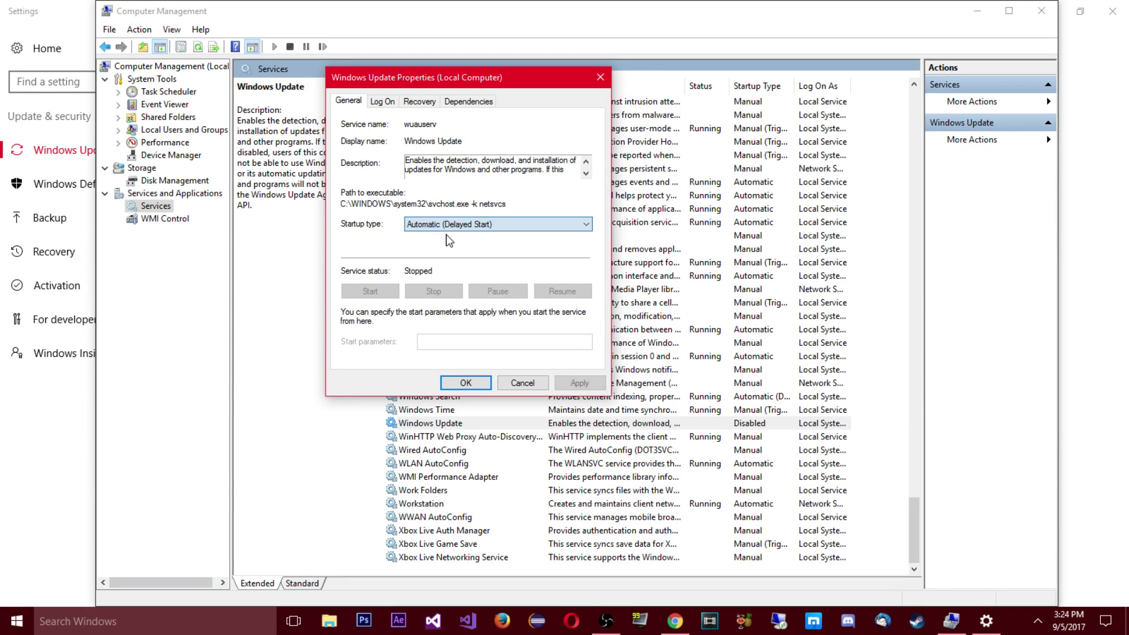
click(451, 226)
click(436, 245)
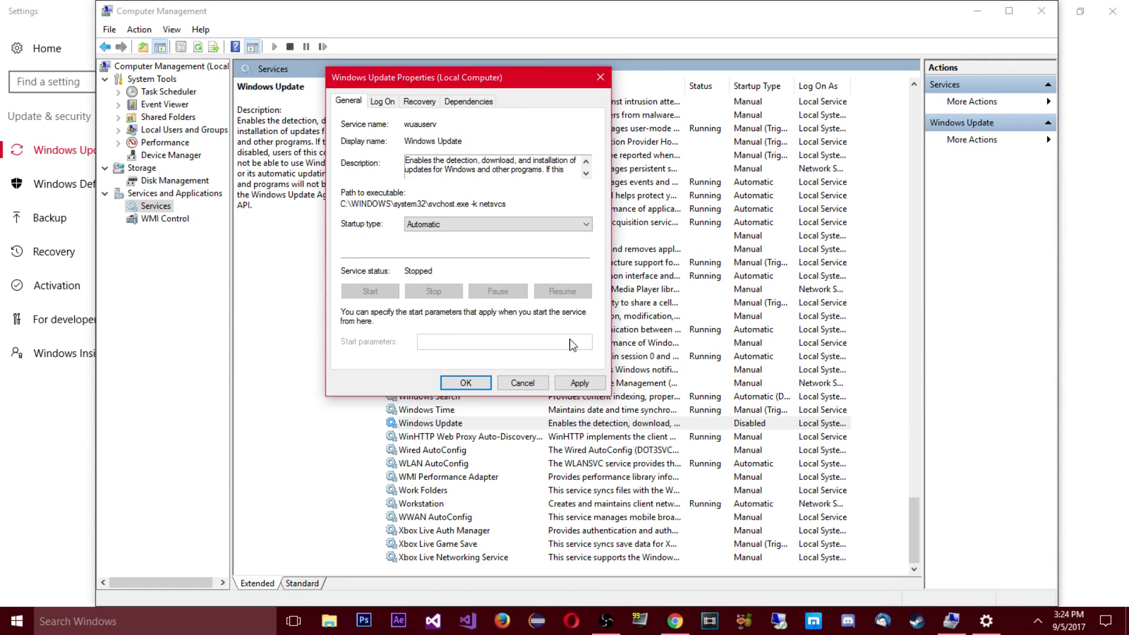
click(450, 225)
click(433, 264)
click(600, 78)
- Close Windows Settings and then Computer Management
click(1113, 11)
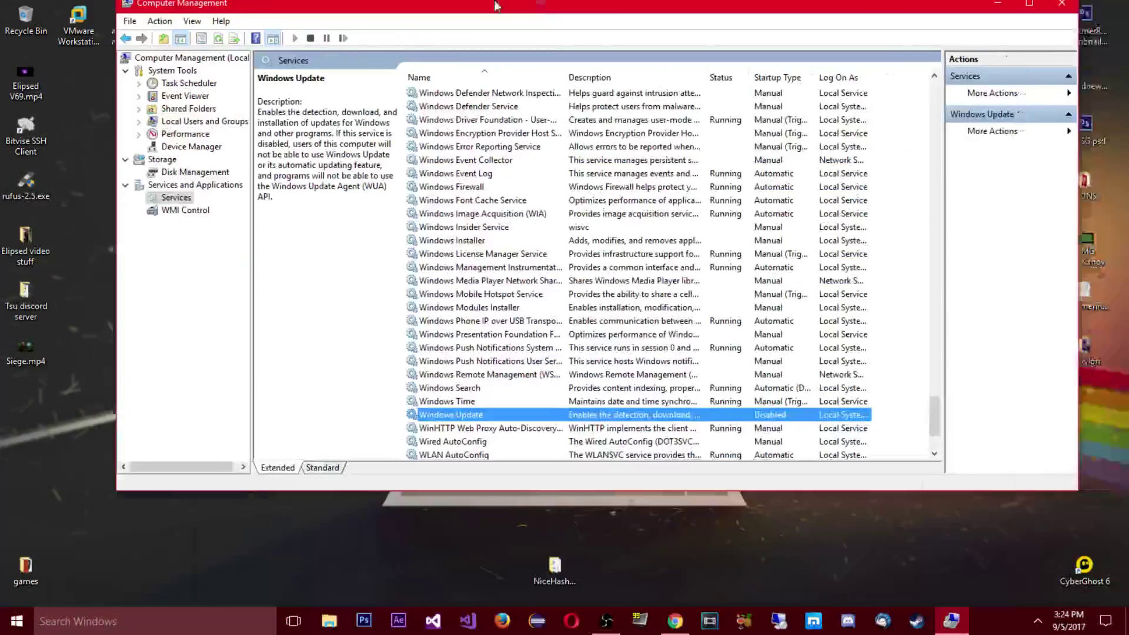
drag(475, 9, 448, 37)
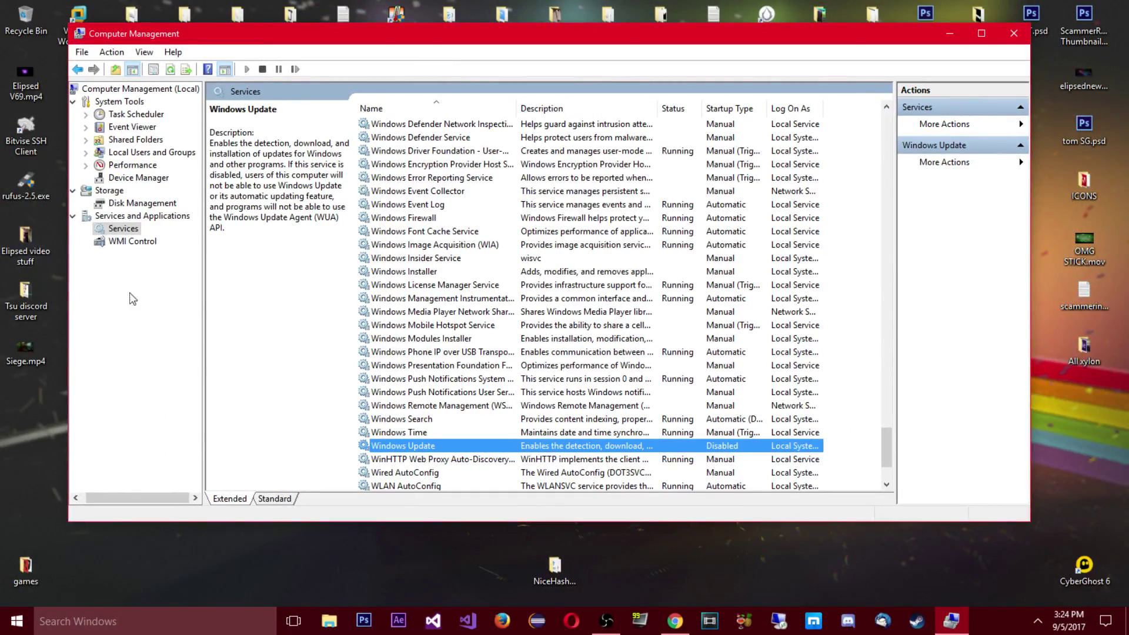
right_click(410, 446)
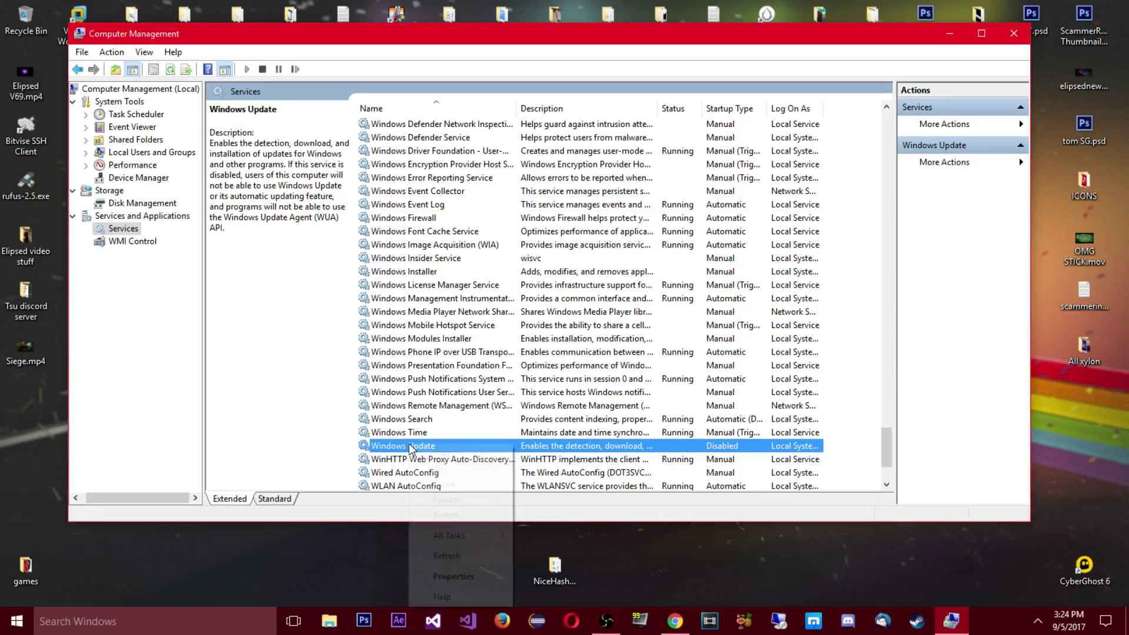
click(979, 385)
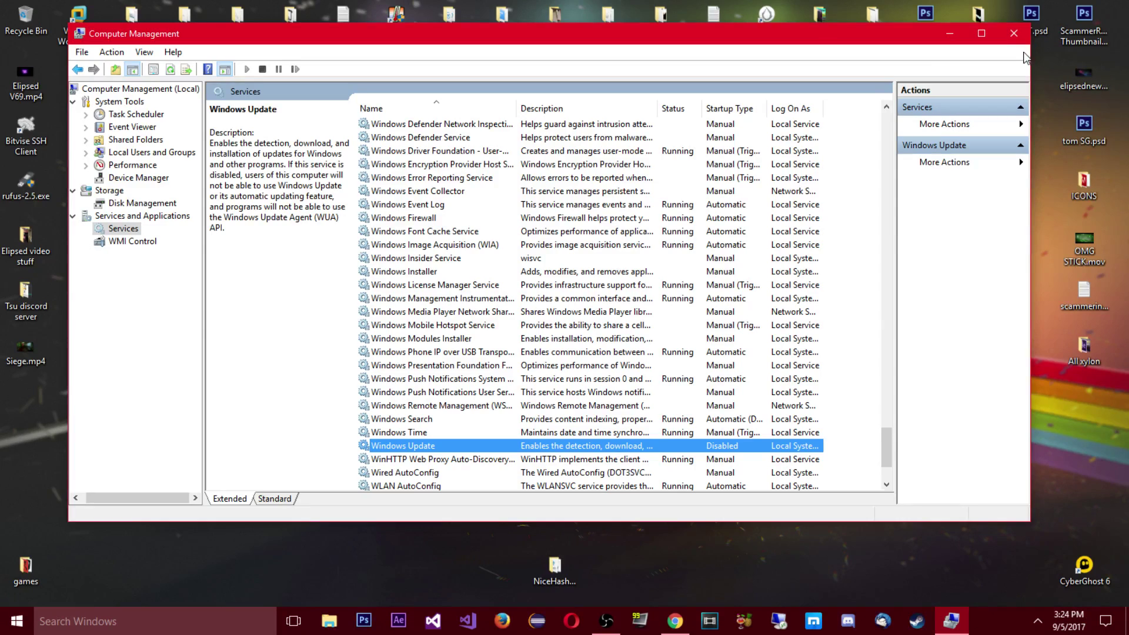
click(1003, 34)
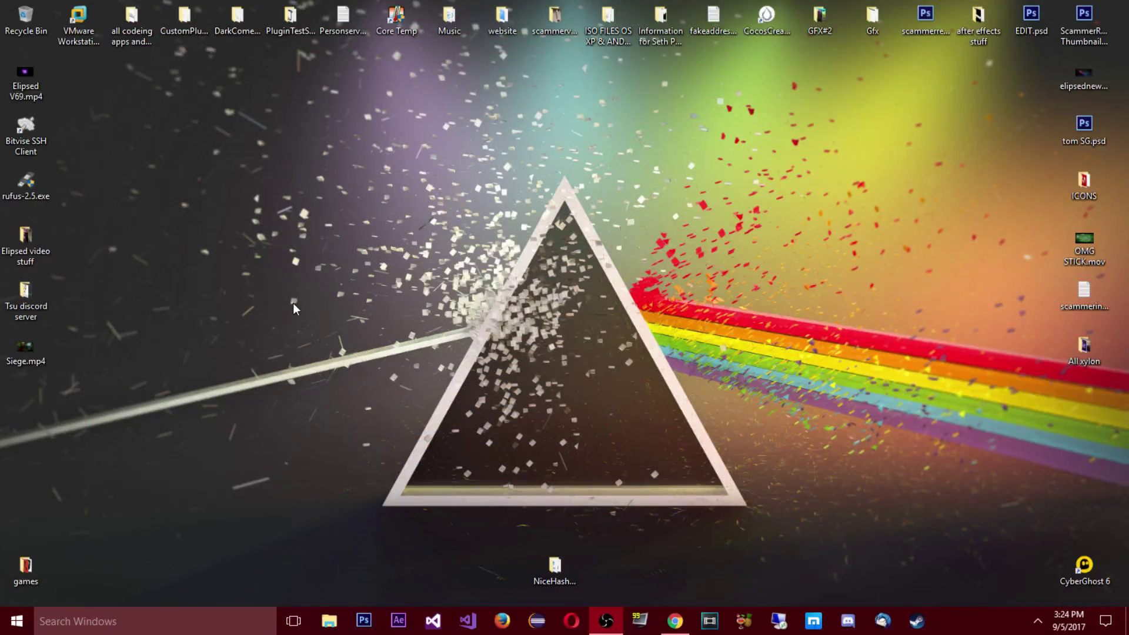